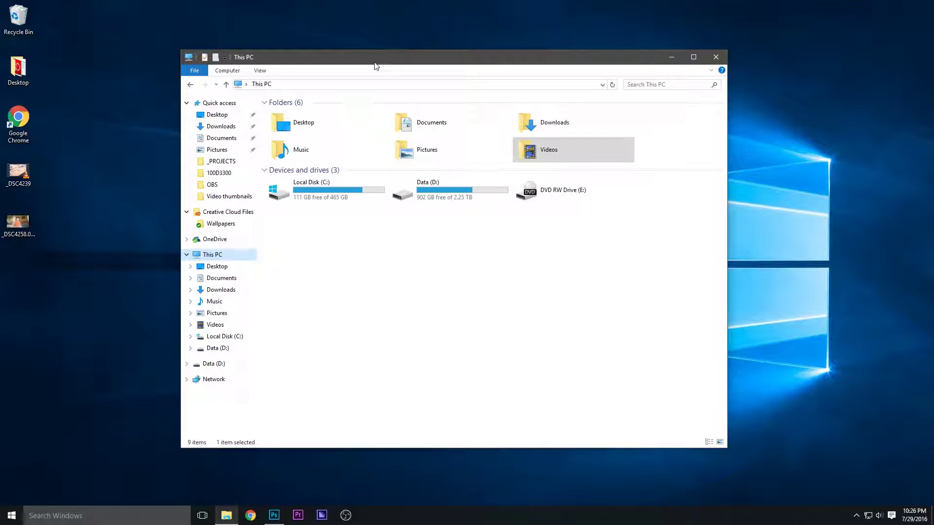
# - Reposition the This PC window on the left monitor and bring up OBS Studio on the right monitor
pyautogui.moveTo(375, 63)
pyautogui.mouseDown()
pyautogui.moveTo(298, 77)
pyautogui.moveTo(389, 106)
pyautogui.moveTo(353, 51)
pyautogui.moveTo(348, 97)
pyautogui.moveTo(413, 67)
pyautogui.moveTo(359, 57)
pyautogui.mouseUp()
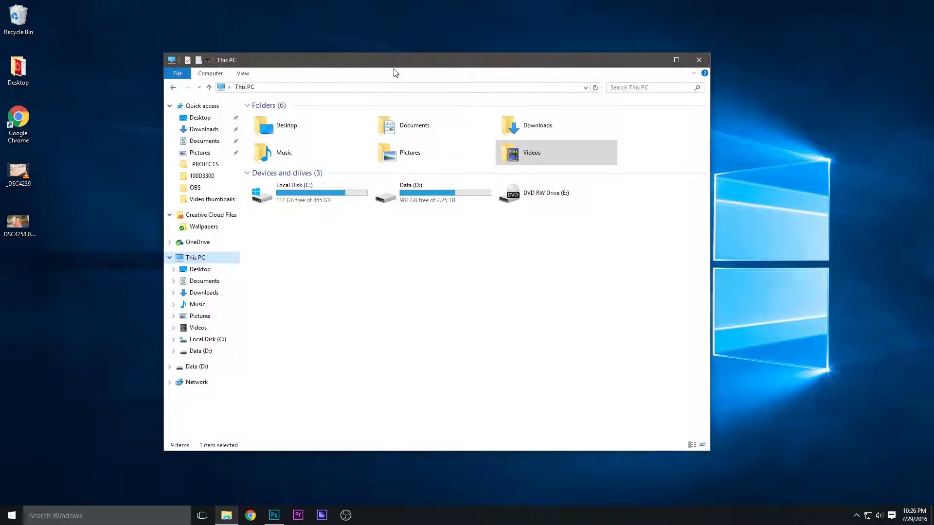
pyautogui.moveTo(231, 147)
pyautogui.mouseDown()
pyautogui.moveTo(298, 150)
pyautogui.moveTo(231, 148)
pyautogui.mouseUp()
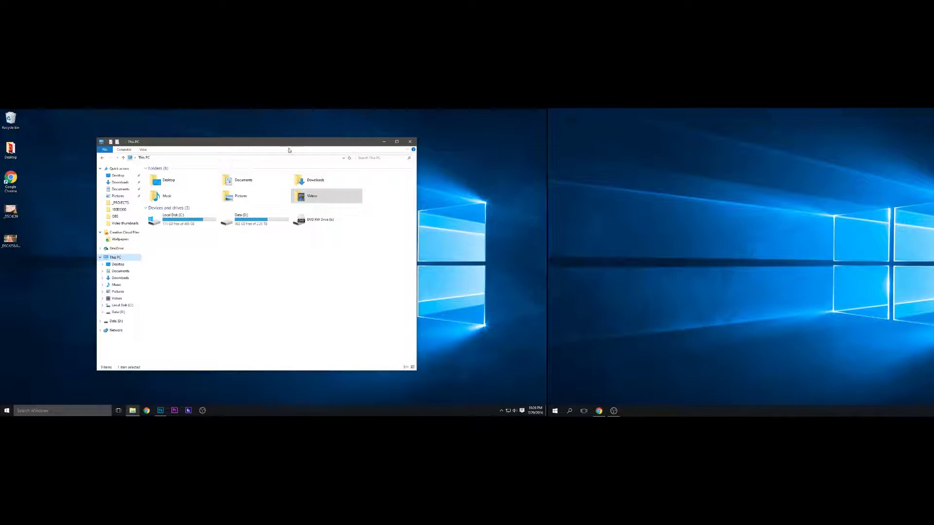
pyautogui.moveTo(485, 61); pyautogui.dragTo(556, 72)
pyautogui.moveTo(326, 150); pyautogui.dragTo(301, 140)
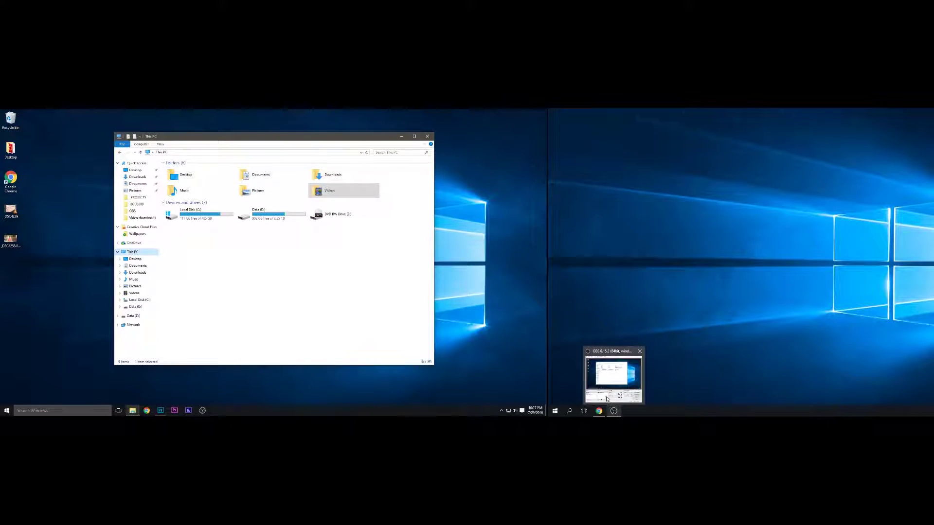
pyautogui.moveTo(308, 140); pyautogui.dragTo(286, 144)
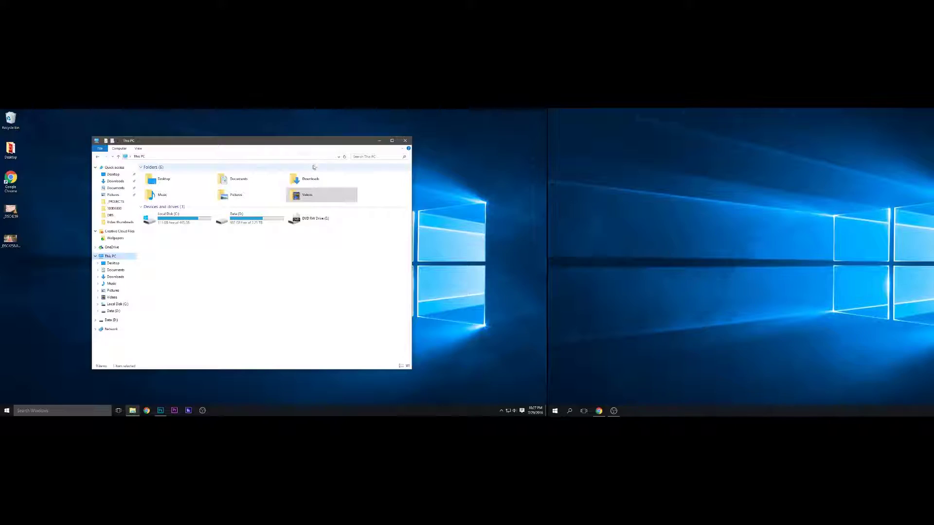
pyautogui.moveTo(293, 143)
pyautogui.mouseDown()
pyautogui.moveTo(324, 133)
pyautogui.moveTo(284, 148)
pyautogui.moveTo(763, 149)
pyautogui.moveTo(761, 137)
pyautogui.moveTo(305, 162)
pyautogui.moveTo(281, 149)
pyautogui.moveTo(302, 153)
pyautogui.mouseUp()
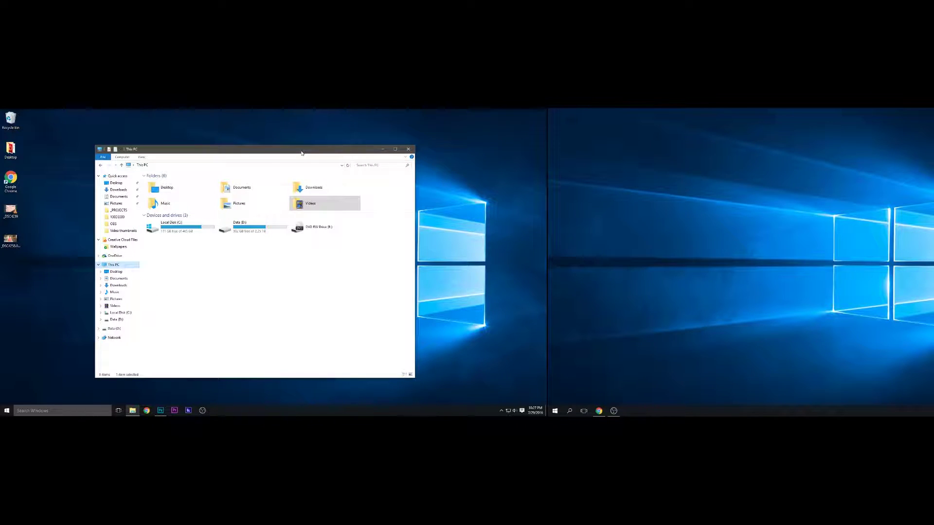
pyautogui.click(615, 412)
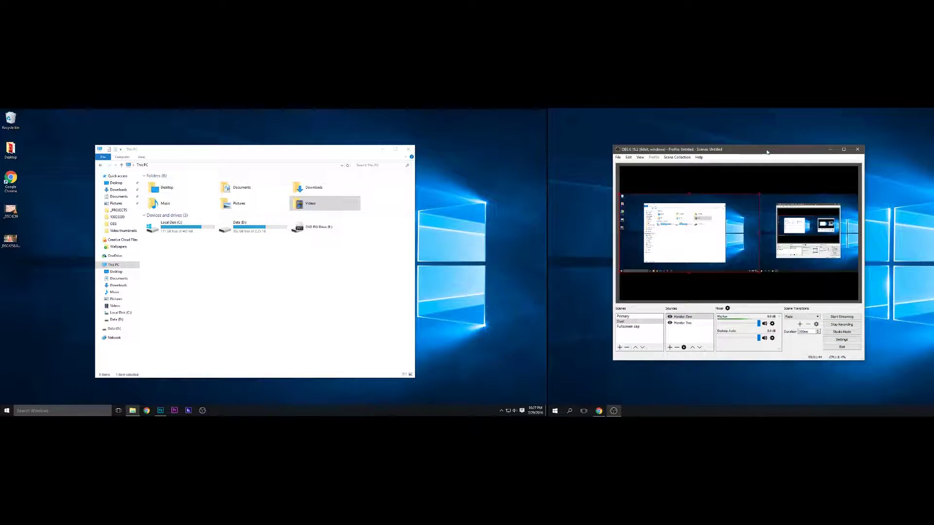
# - Move OBS onto the left monitor, close the This PC window, and nudge OBS into place
pyautogui.moveTo(765, 151); pyautogui.dragTo(297, 164)
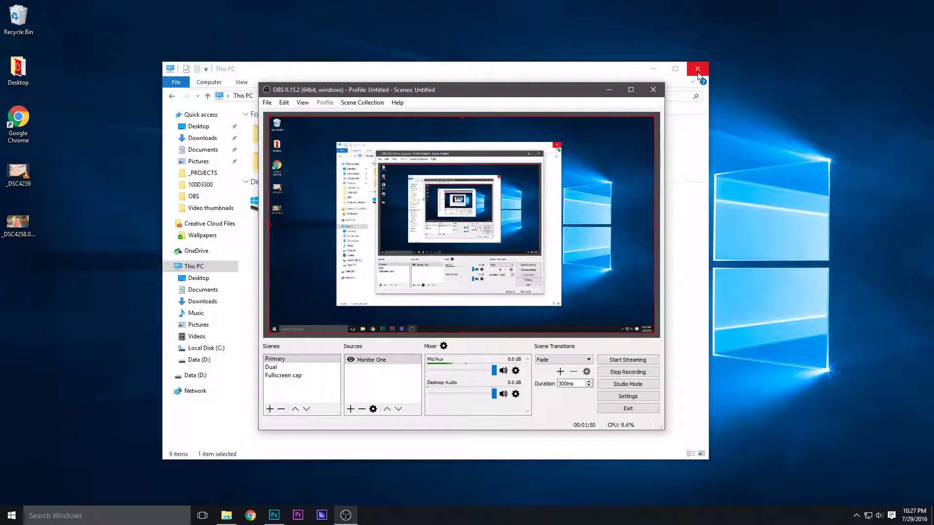
pyautogui.click(698, 72)
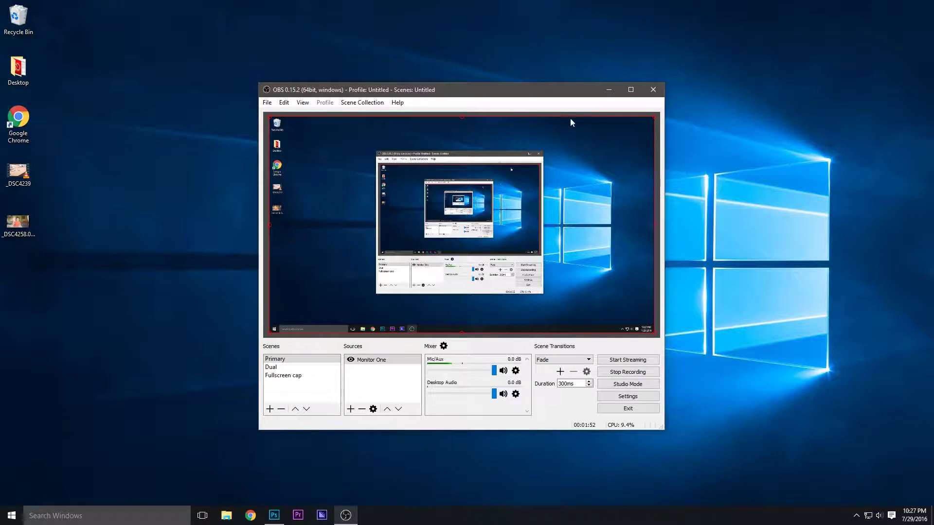
pyautogui.moveTo(555, 94); pyautogui.dragTo(565, 86)
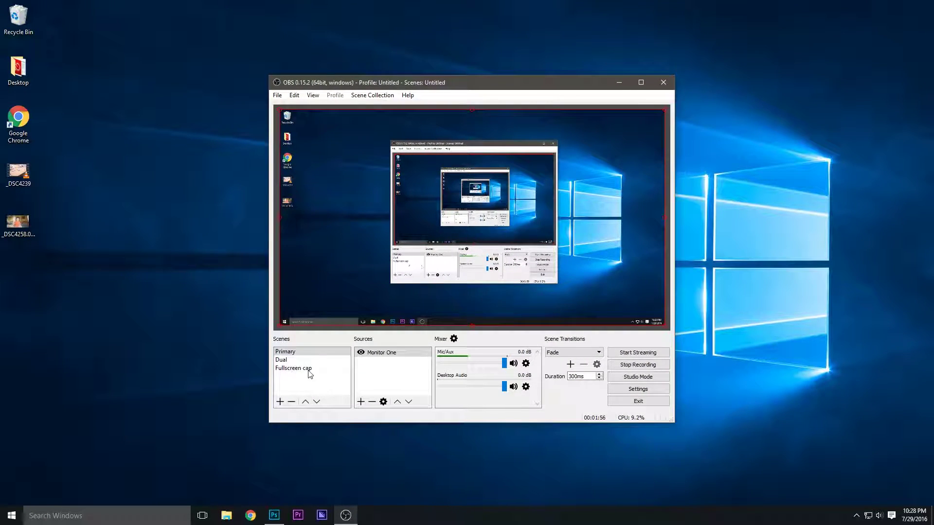
pyautogui.click(290, 352)
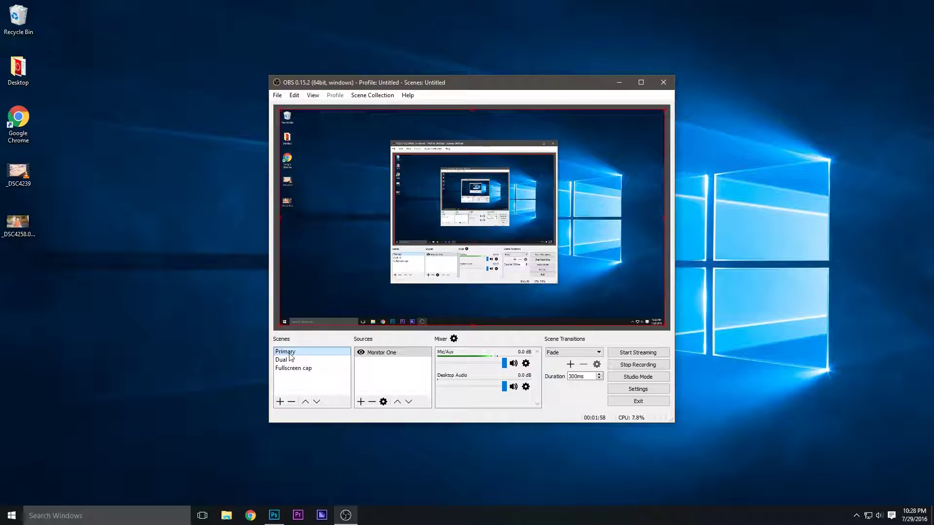
pyautogui.rightClick(368, 381)
pyautogui.moveTo(389, 386)
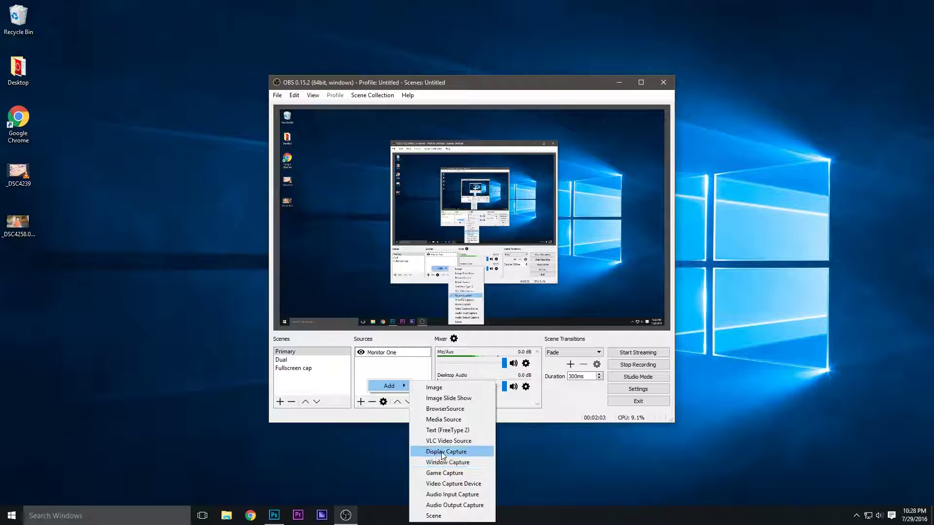
pyautogui.click(468, 452)
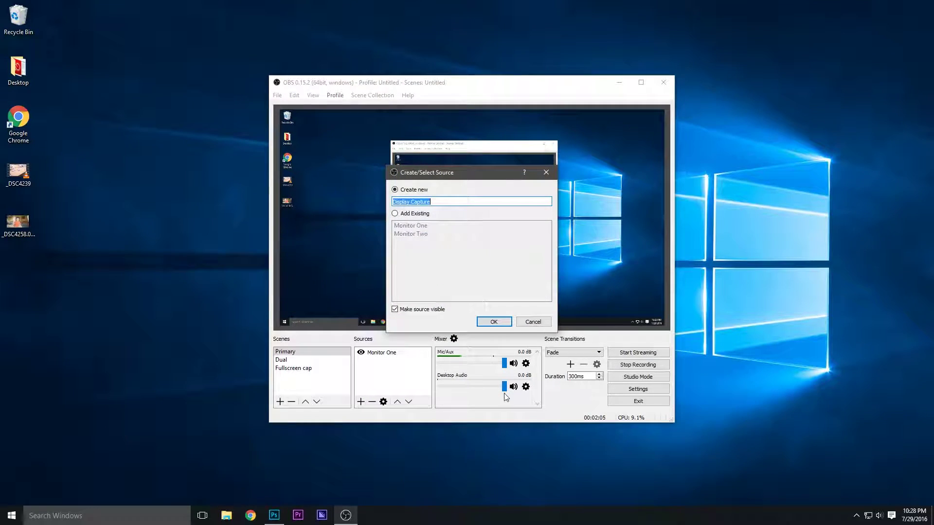
pyautogui.click(537, 321)
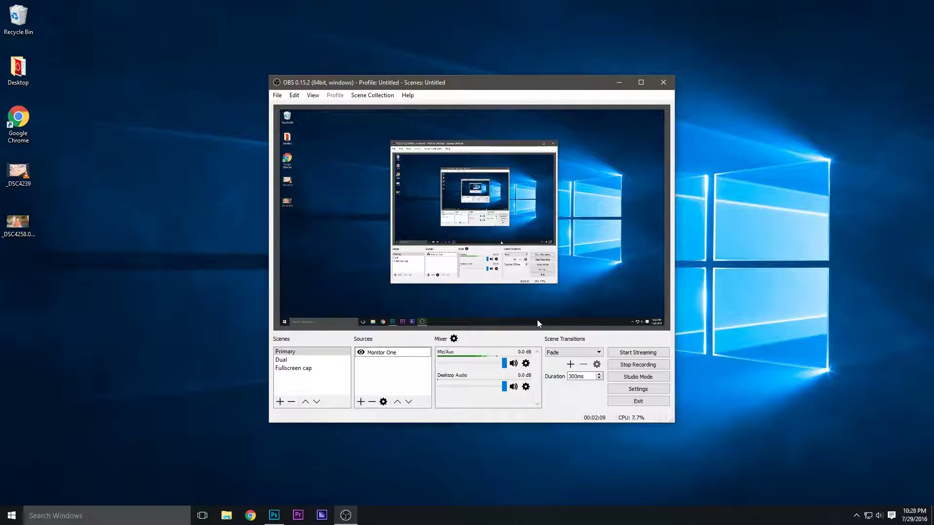
pyautogui.click(296, 360)
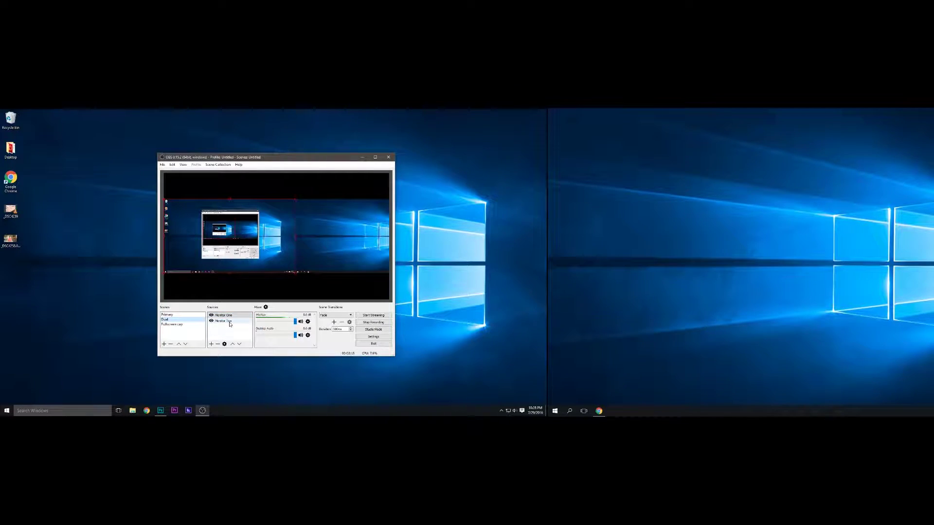
pyautogui.click(314, 256)
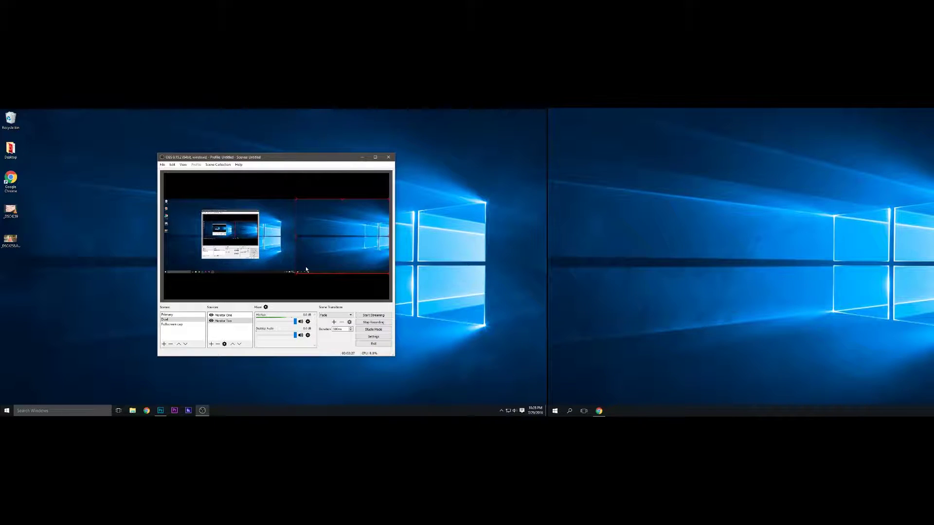
pyautogui.click(231, 218)
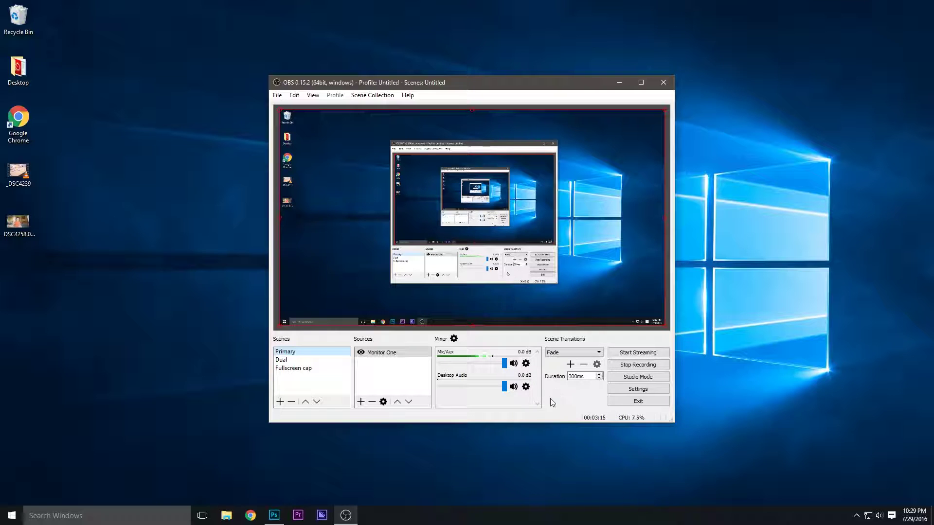
pyautogui.click(454, 339)
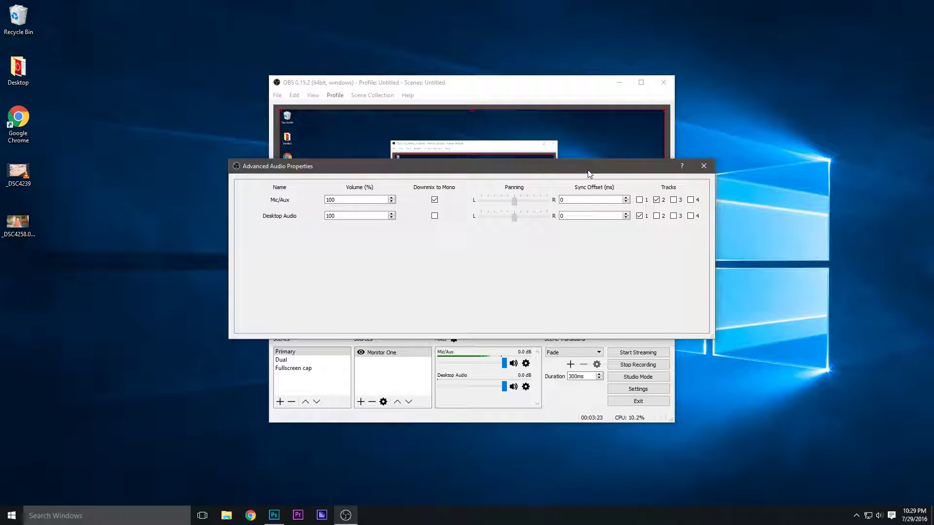
pyautogui.press('Escape')
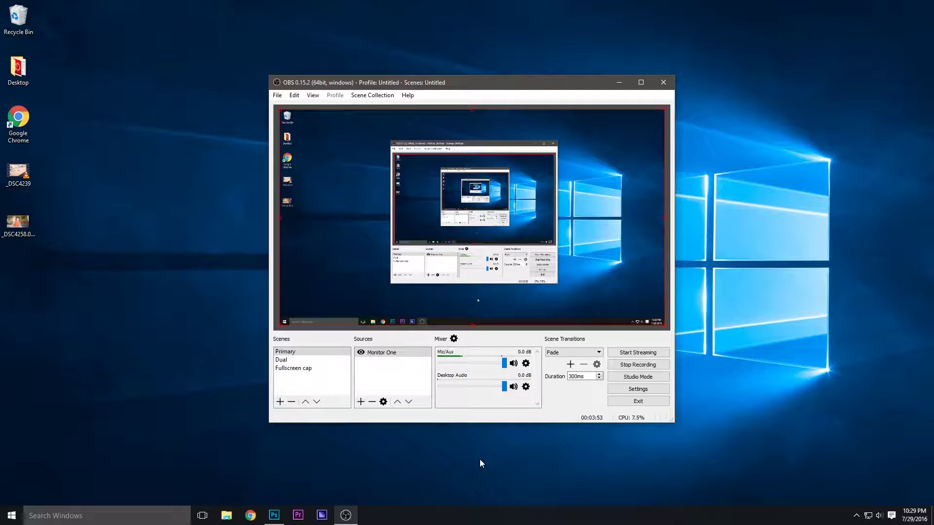
# - Review the Output recording settings: NVENC H.264, CBR 40000 bitrate, mp4 to D:\Videos\OBS
pyautogui.moveTo(506, 83); pyautogui.dragTo(489, 63)
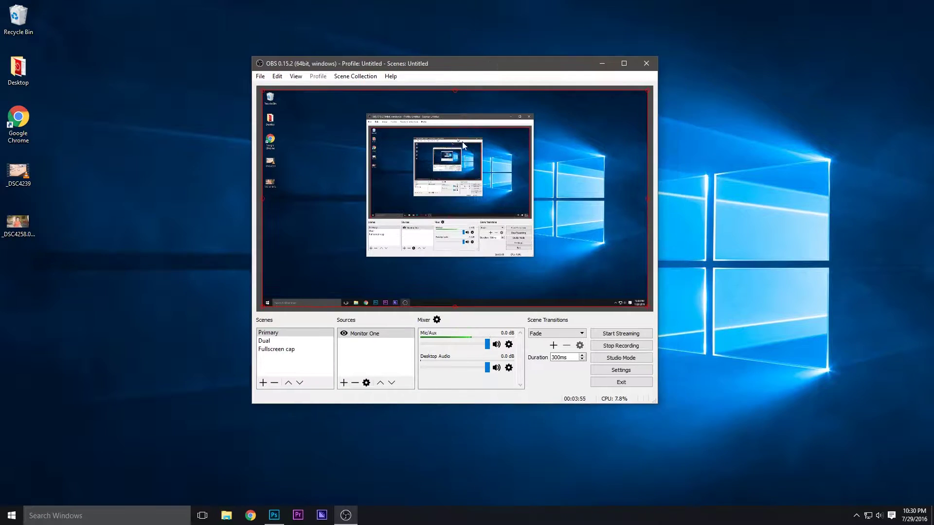
pyautogui.click(342, 335)
pyautogui.click(620, 370)
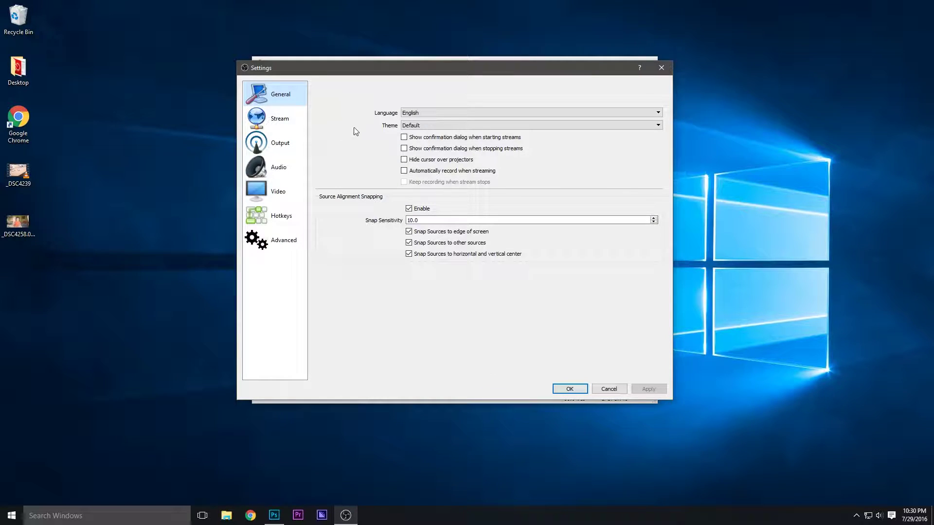
pyautogui.click(282, 144)
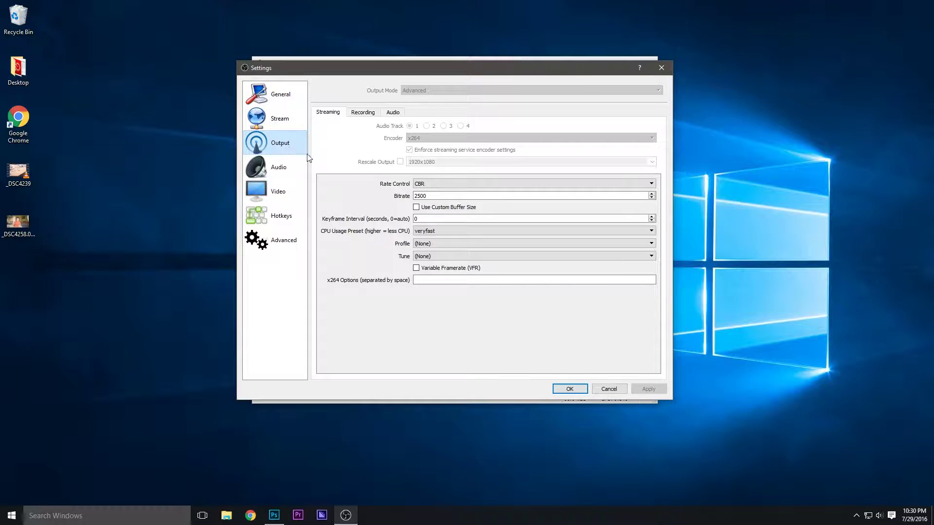
pyautogui.click(368, 113)
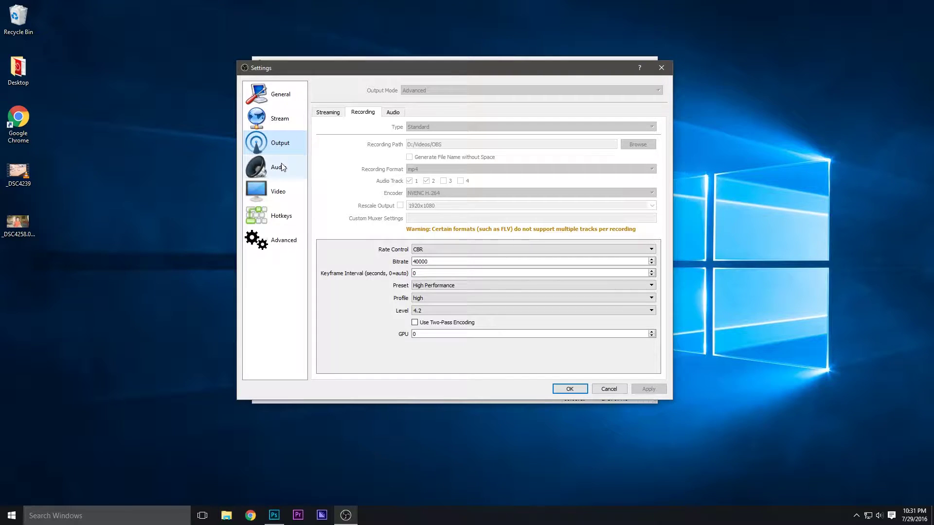
# - Check the Output audio track bitrates, the Audio page, and Video settings (1920x1080, Lanczos, 60 FPS)
pyautogui.click(393, 113)
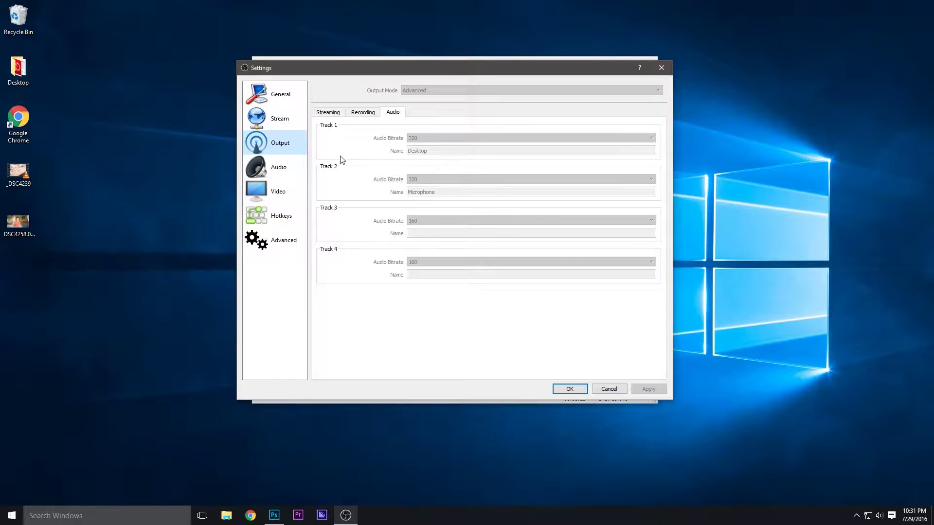
pyautogui.click(287, 172)
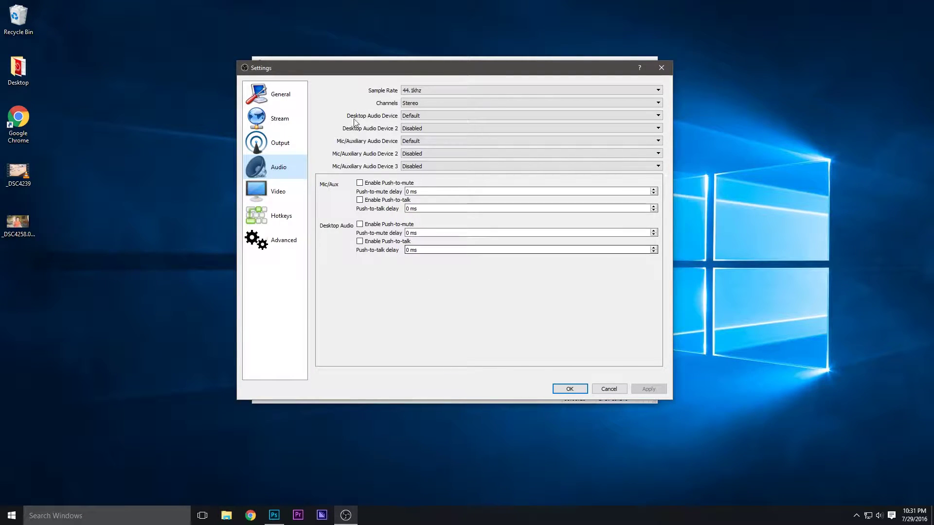
pyautogui.click(262, 192)
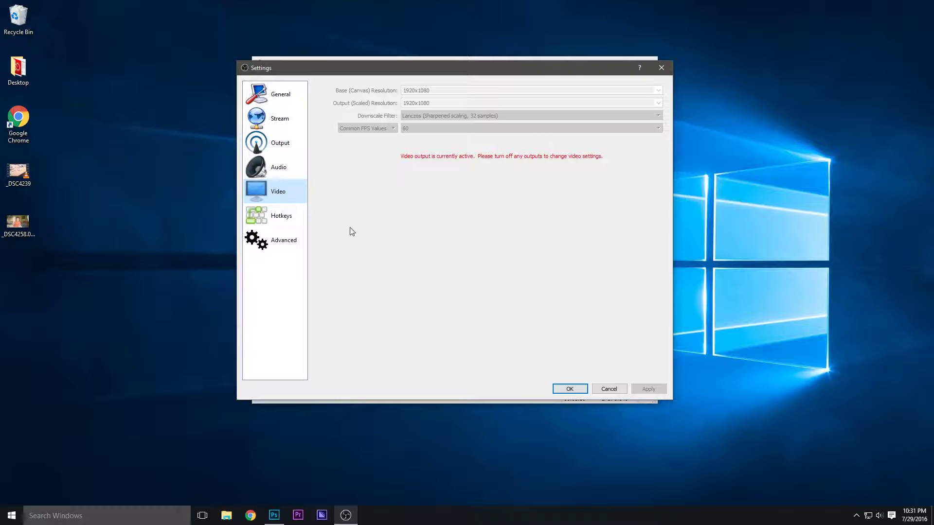
# - Show the Ctrl+Alt+Shift hotkeys for recording and scenes in an enlarged Settings dialog on the second monitor
pyautogui.click(287, 235)
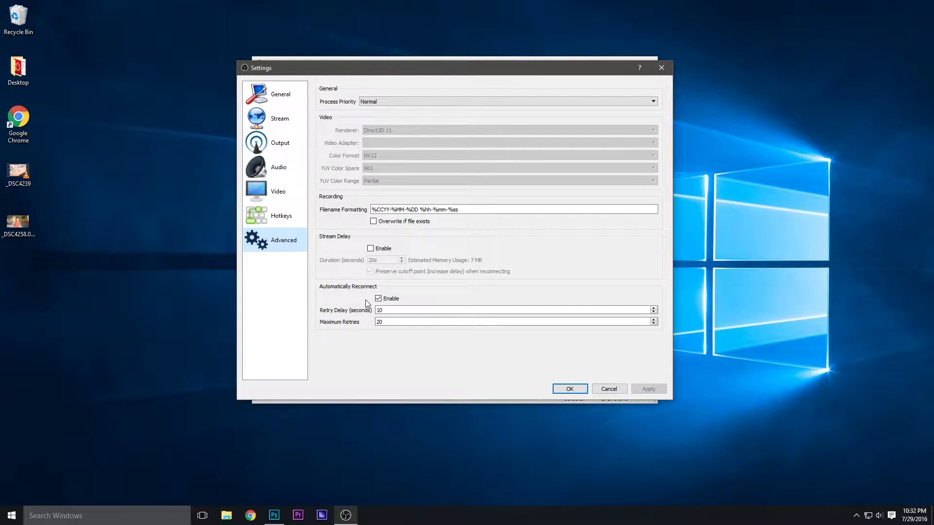
pyautogui.click(290, 215)
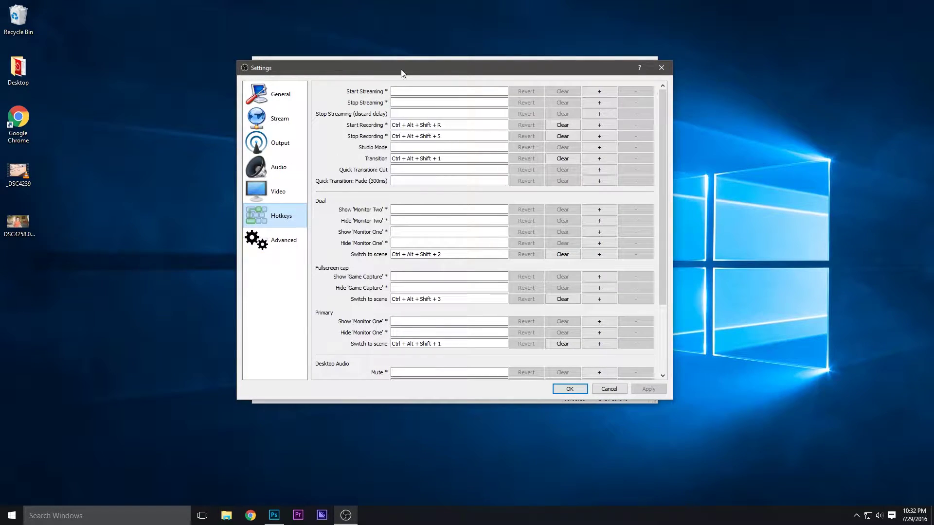
pyautogui.moveTo(401, 71); pyautogui.dragTo(358, 132)
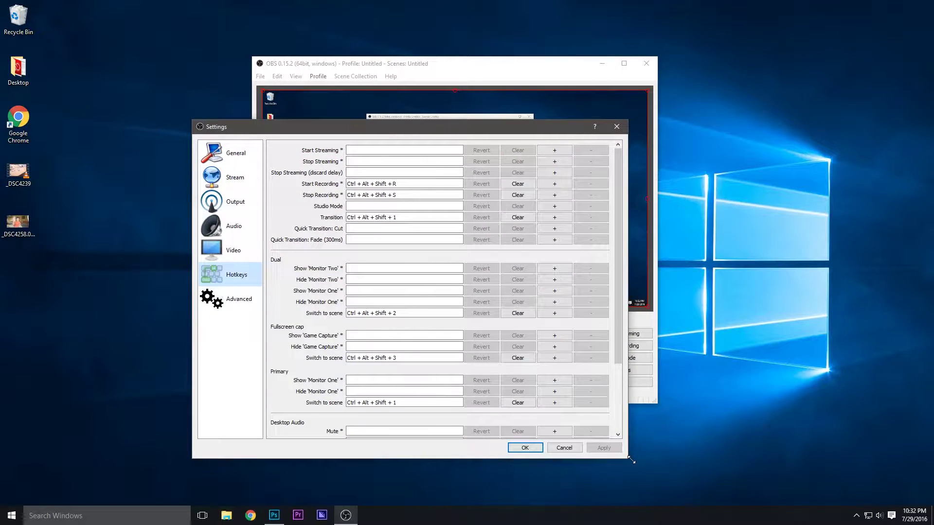
pyautogui.moveTo(629, 461); pyautogui.dragTo(704, 499)
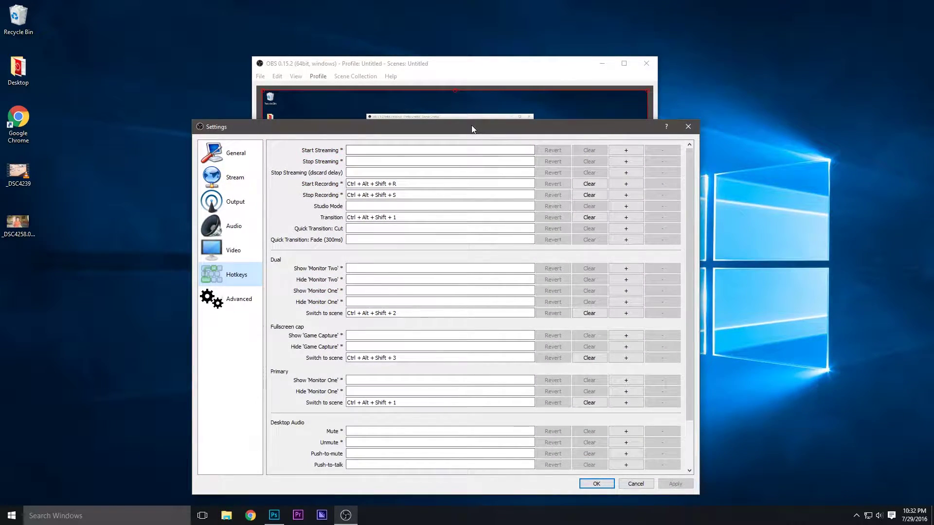
pyautogui.moveTo(474, 126); pyautogui.dragTo(496, 146)
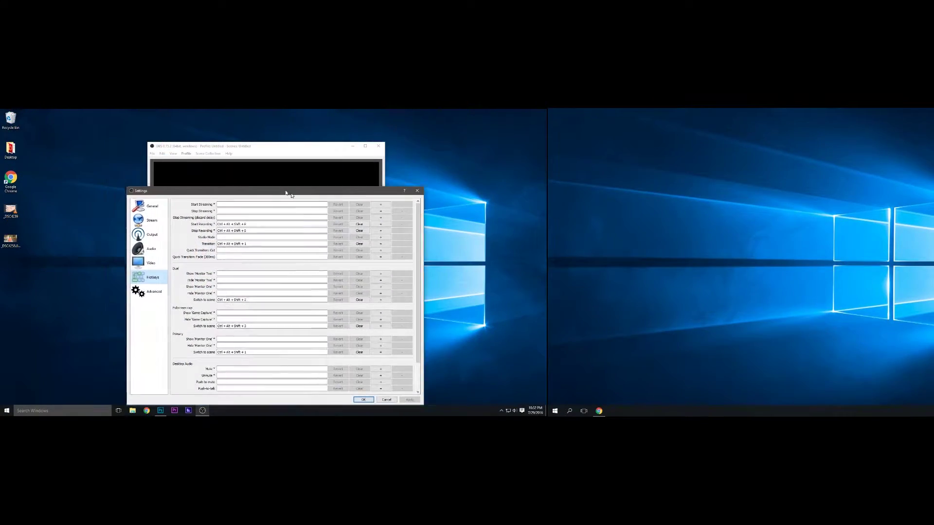
pyautogui.moveTo(287, 192); pyautogui.dragTo(744, 148)
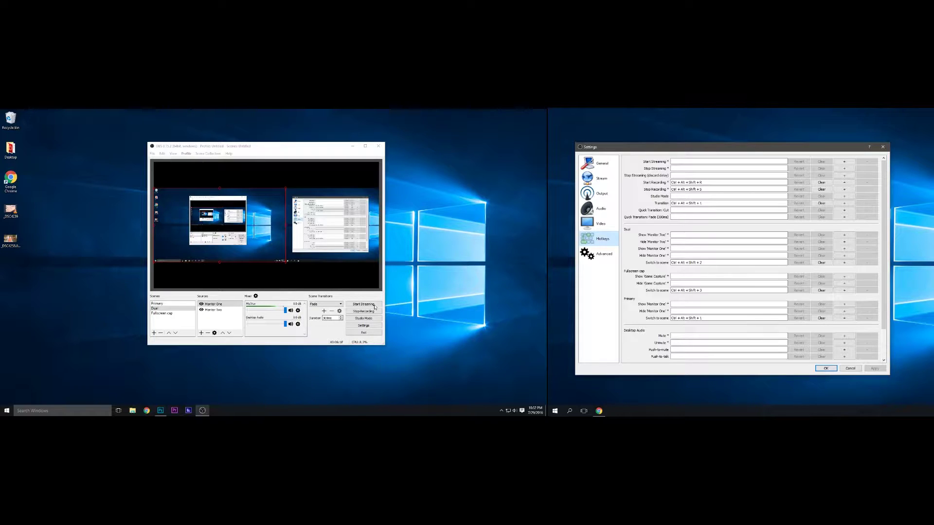
# - In Logitech Gaming Software, confirm G1 sends Ctrl+Alt+Shift+R as 'OBS record', then return to OBS
pyautogui.click(501, 411)
pyautogui.click(502, 399)
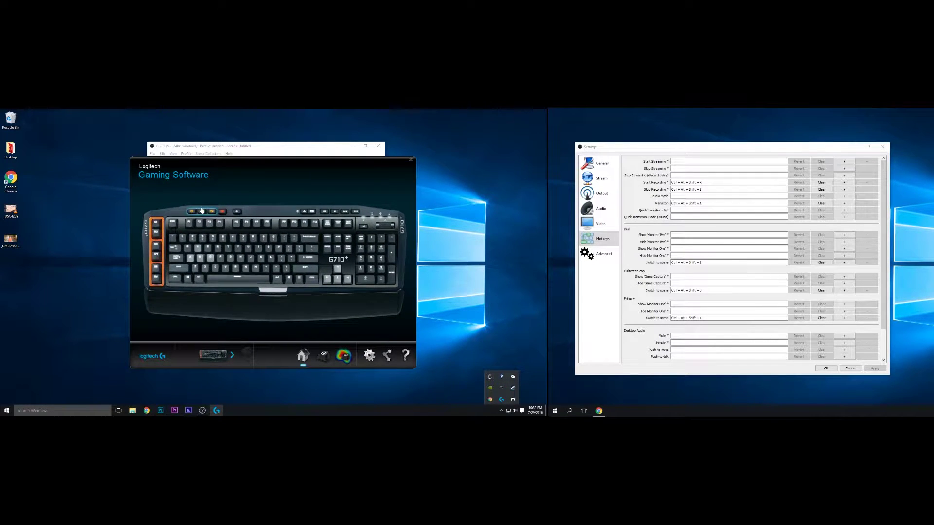
pyautogui.click(199, 216)
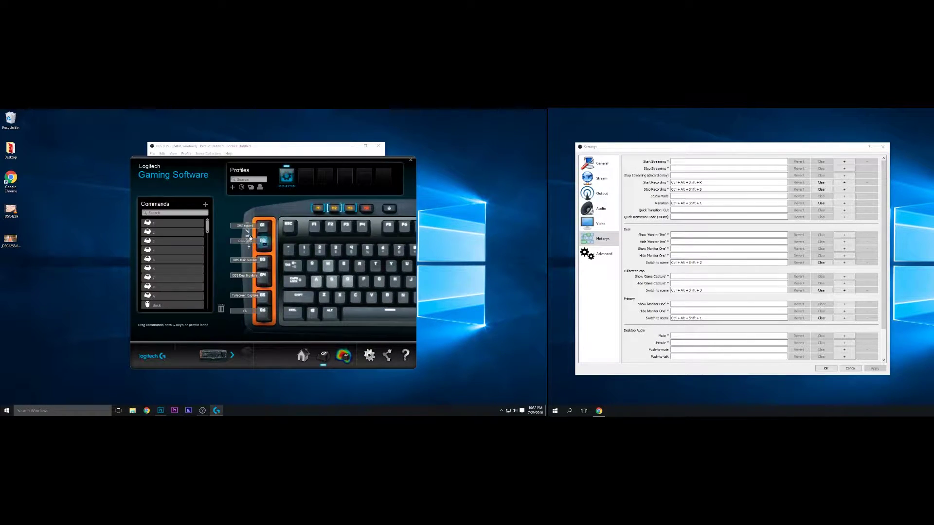
pyautogui.rightClick(267, 229)
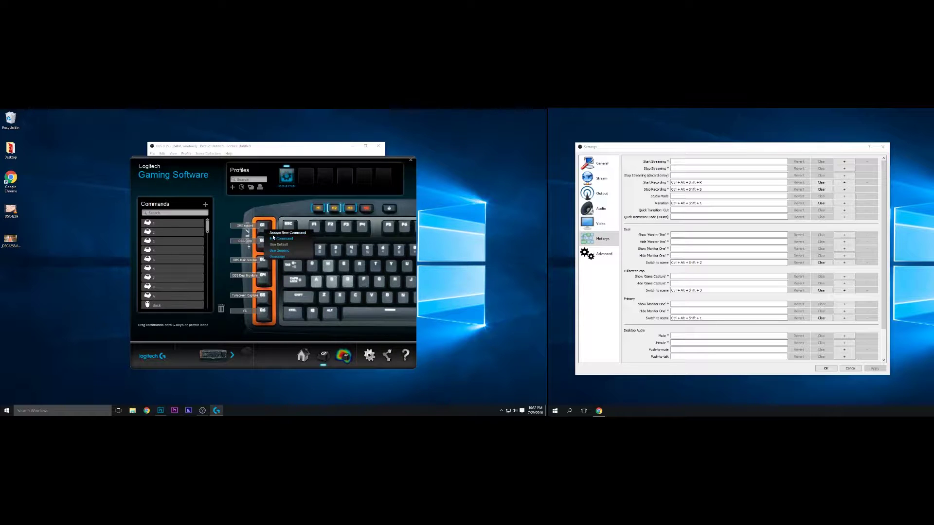
pyautogui.click(276, 240)
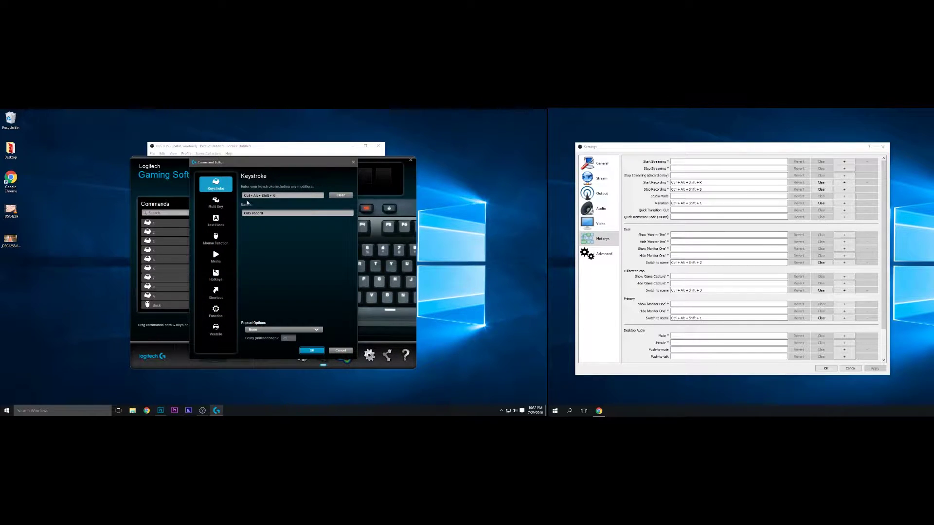
pyautogui.click(352, 163)
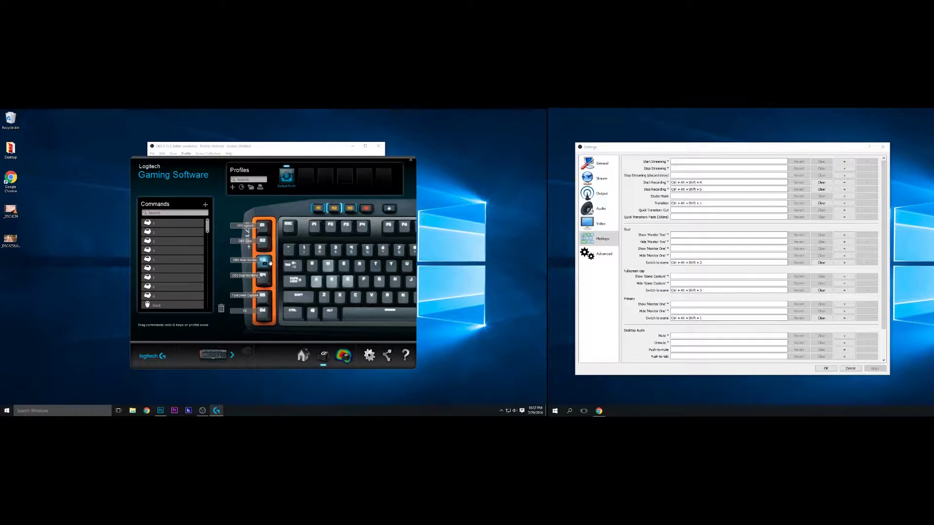
pyautogui.click(627, 194)
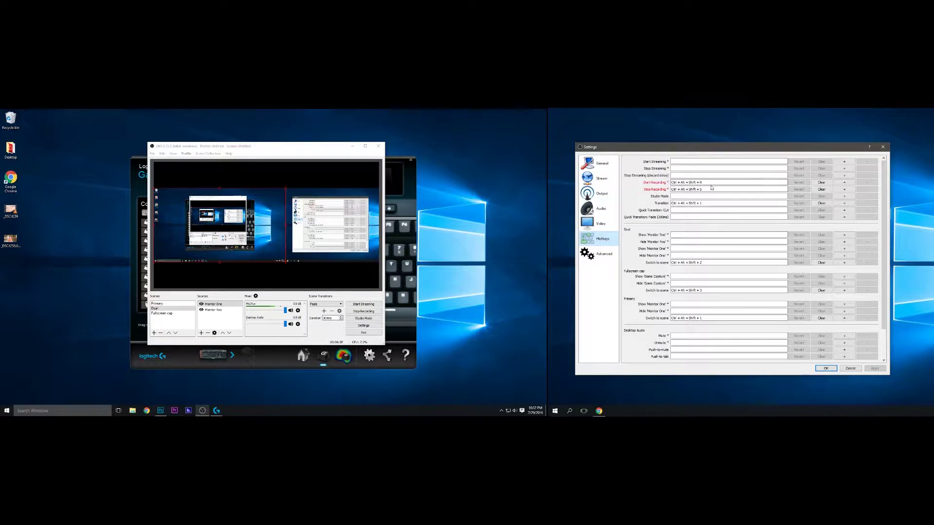
# - Trigger the Ctrl+Alt+Shift+R recording hotkey from the G1 macro key
pyautogui.hotkey('ctrl', 'alt', 'shift', 'r')
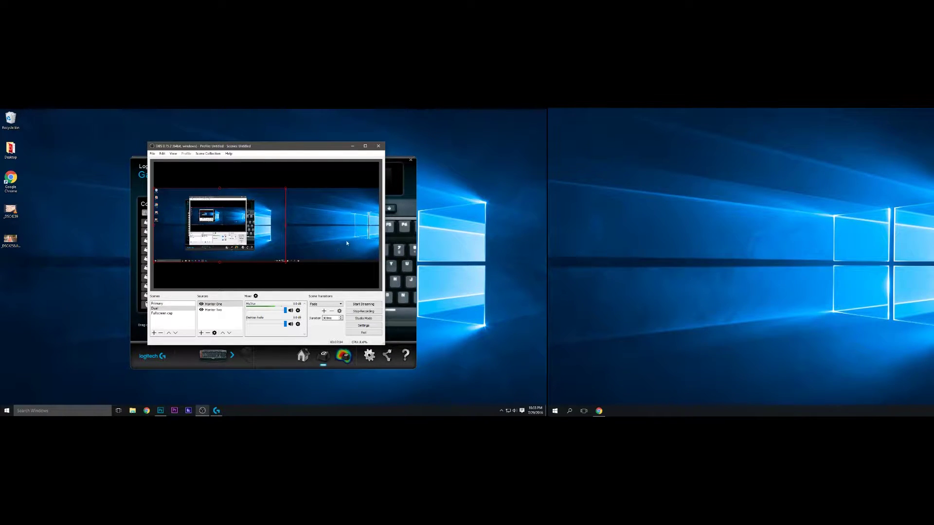
# - Nudge the OBS main window aside and minimize it
pyautogui.moveTo(336, 146); pyautogui.dragTo(312, 140)
pyautogui.click(329, 140)
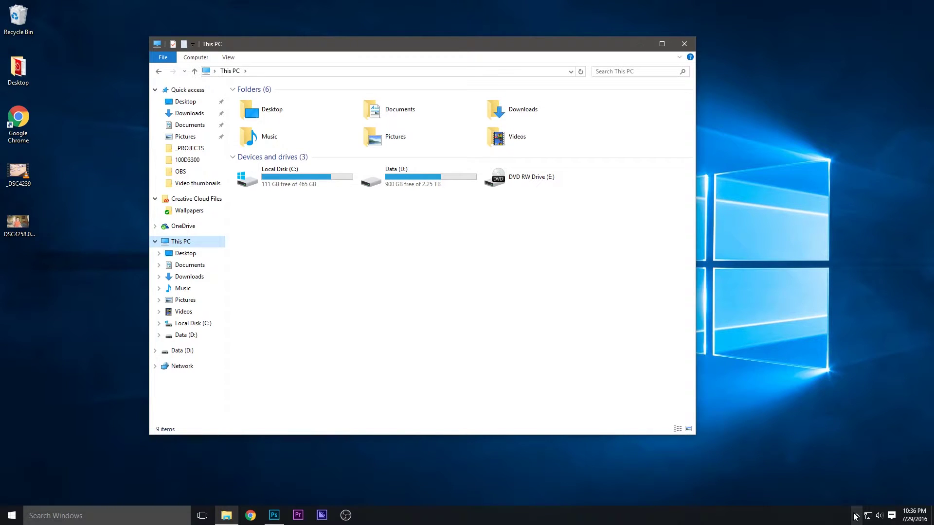
# - Restore the OBS main window from the taskbar and reposition it on the desktop
pyautogui.click(854, 516)
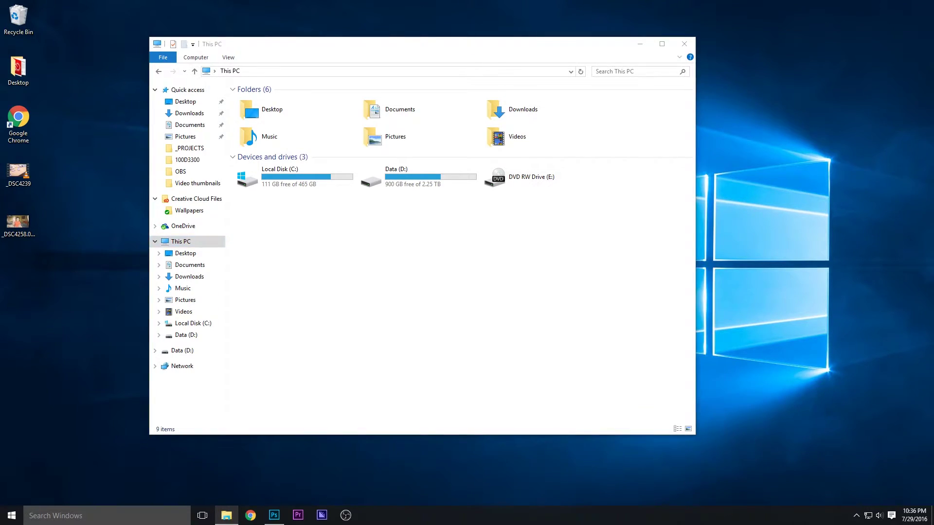
pyautogui.moveTo(483, 86)
pyautogui.mouseDown()
pyautogui.moveTo(544, 93)
pyautogui.moveTo(484, 86)
pyautogui.mouseUp()
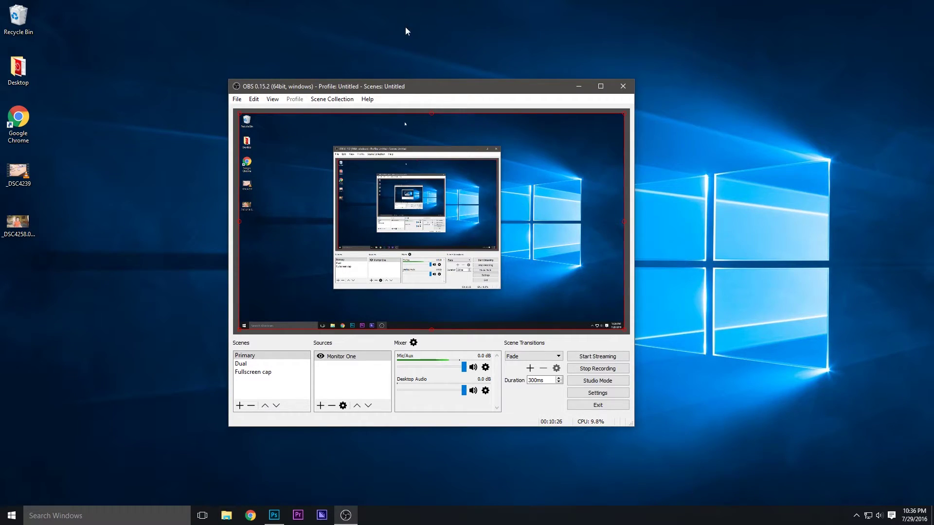
pyautogui.moveTo(445, 87)
pyautogui.mouseDown()
pyautogui.moveTo(466, 71)
pyautogui.moveTo(419, 73)
pyautogui.moveTo(441, 104)
pyautogui.mouseUp()
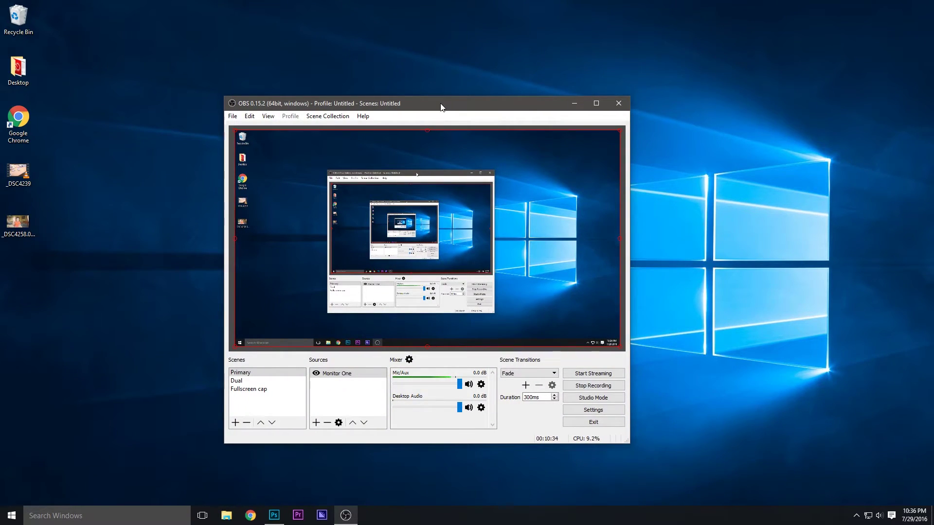